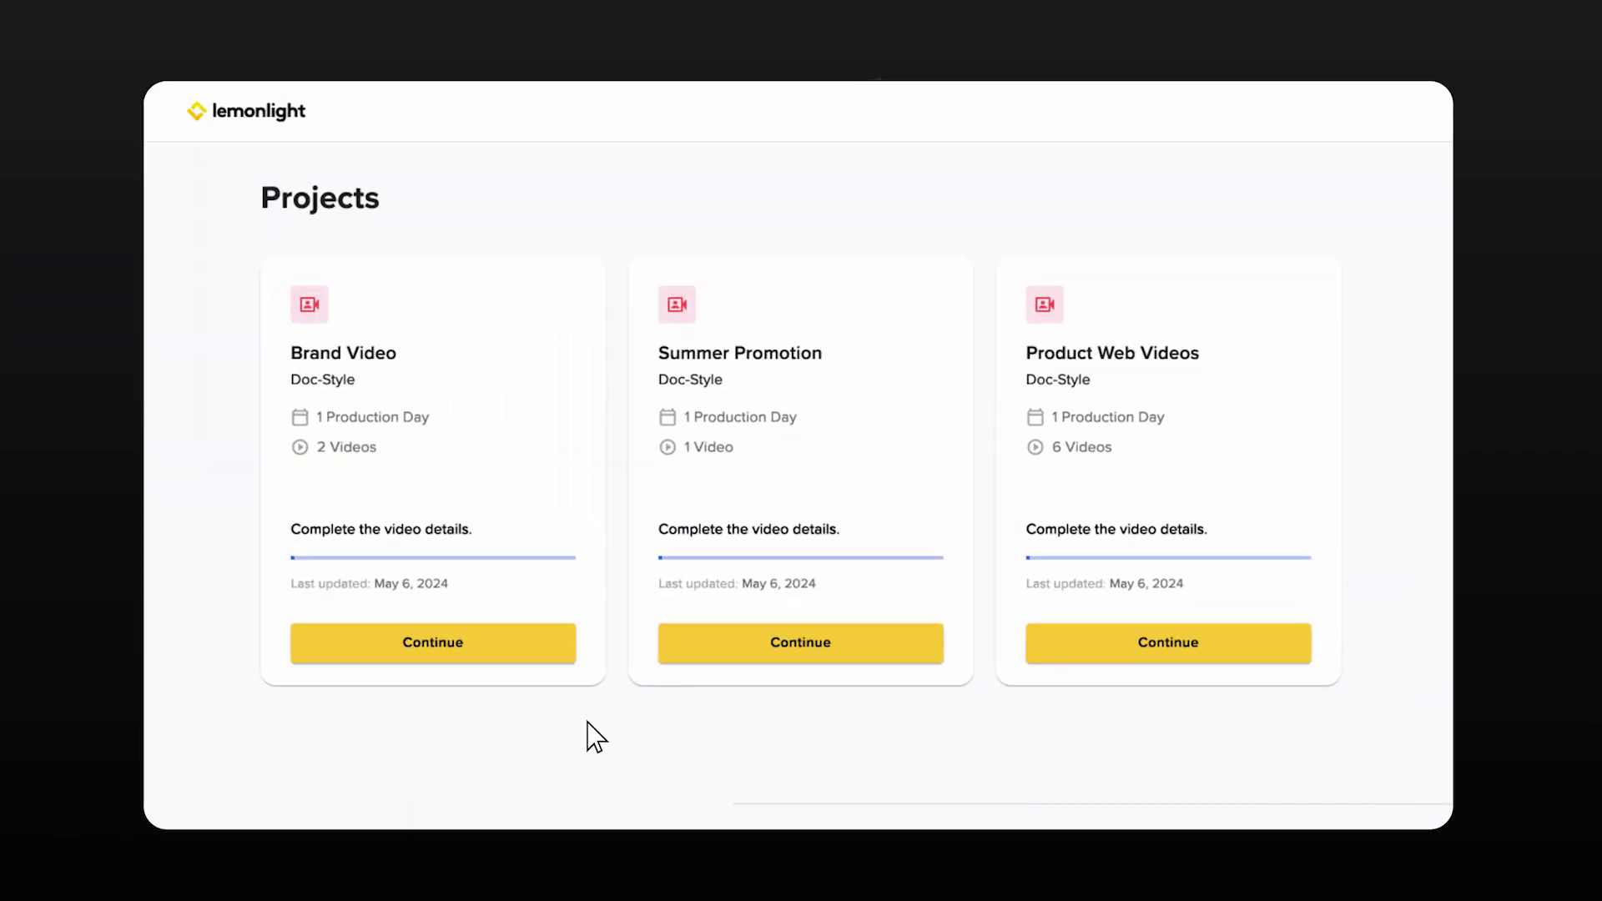
Open the Squareza Brand Video project to work on its About Us video summary.
{"action": "left_click", "coordinate": [489, 650]}
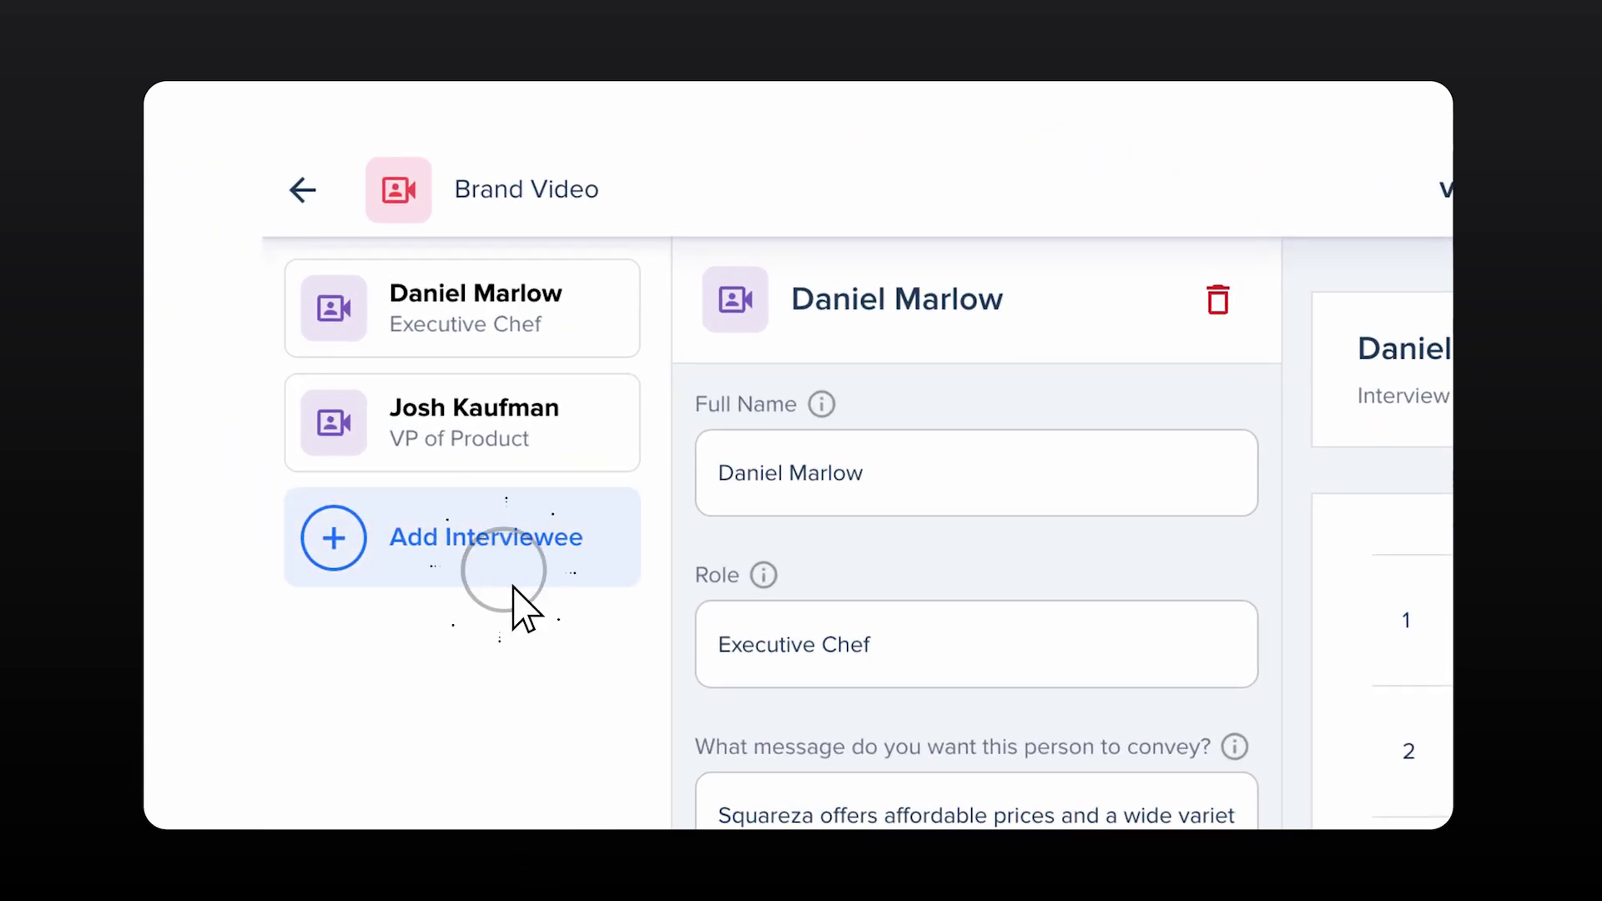
Enter a new interviewee's role and message for the founder, then generate her interview questions.
{"action": "left_click", "coordinate": [514, 551]}
{"action": "type", "text": "Hope Horner"}
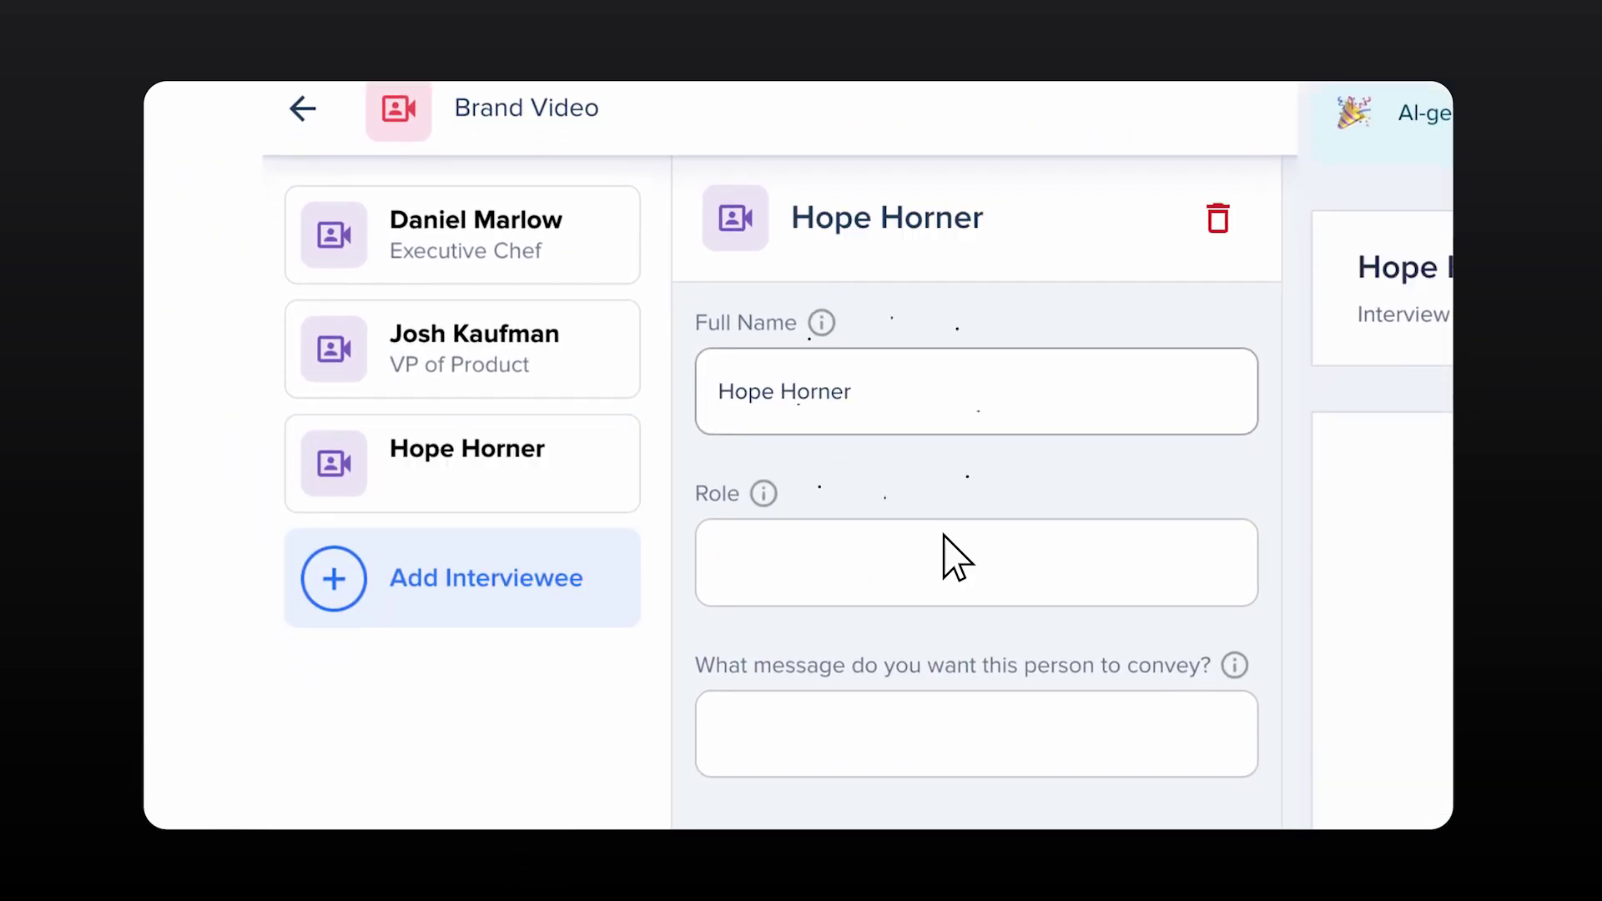
{"action": "left_click", "coordinate": [954, 558]}
{"action": "type", "text": "Squareza Founder"}
{"action": "left_click", "coordinate": [1051, 699]}
{"action": "type", "text": "Squareza offers affordable prices and a wide variet"}
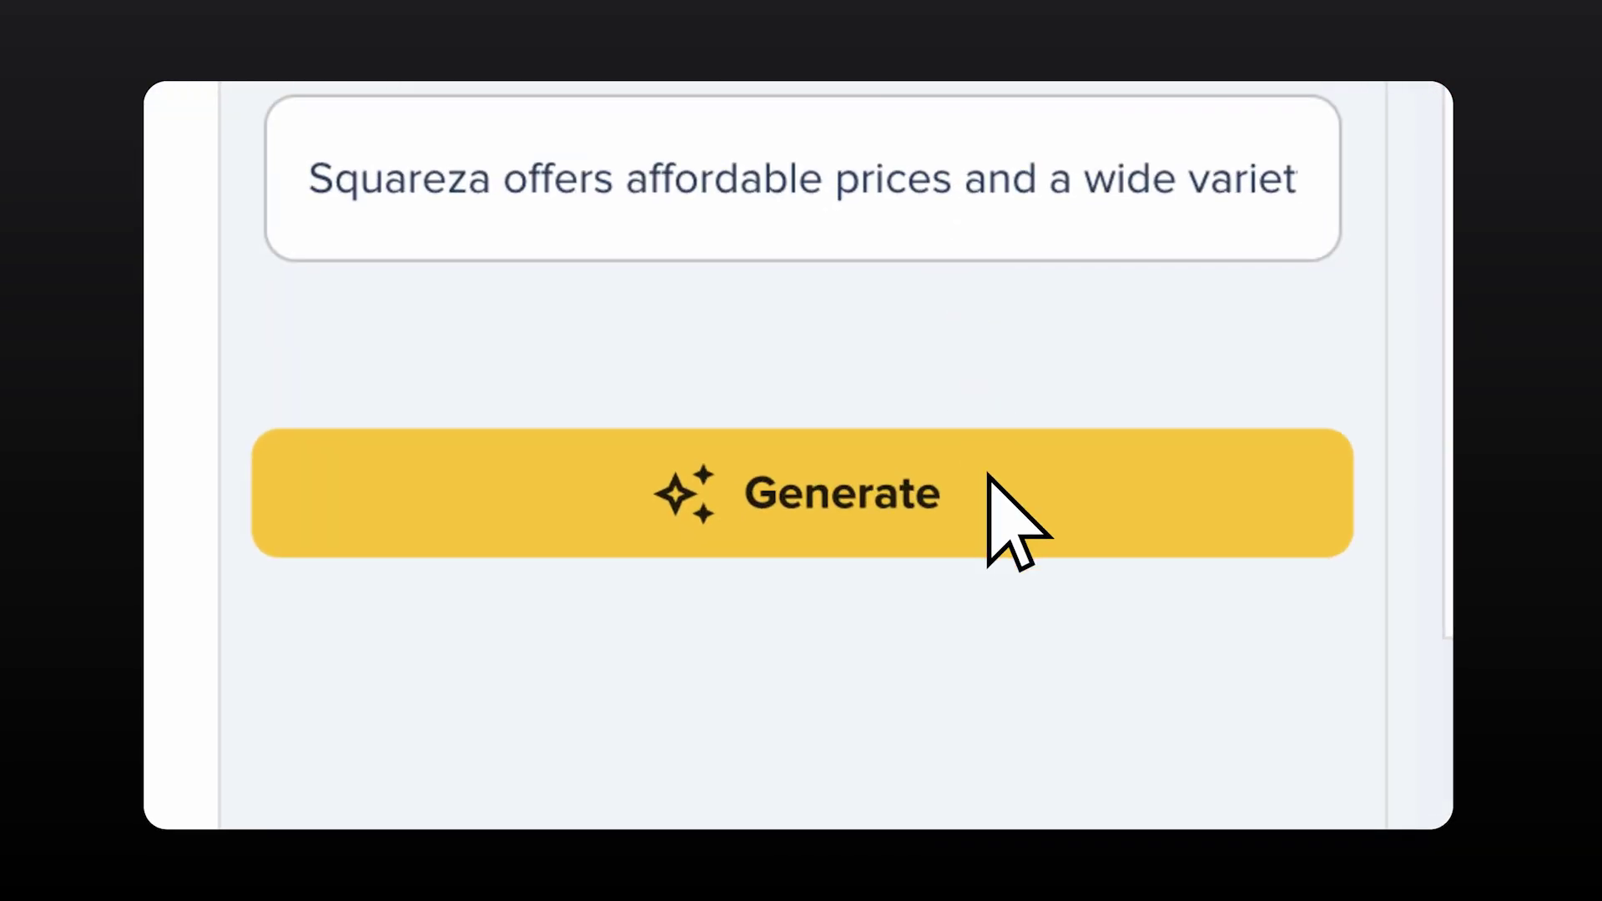
{"action": "left_click", "coordinate": [989, 476]}
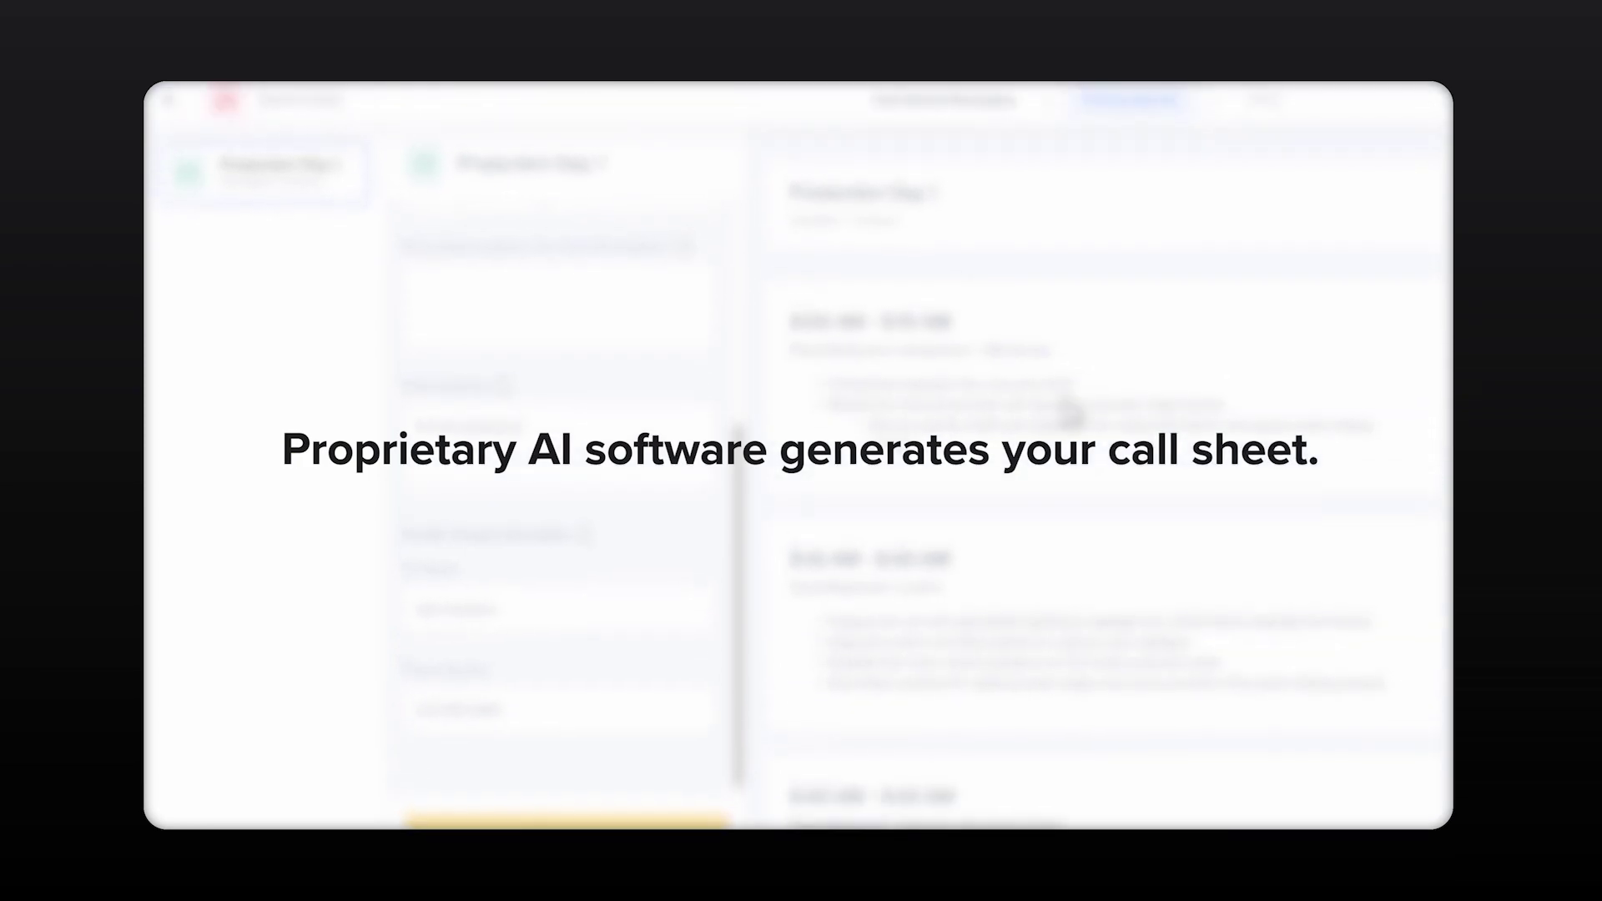
{"action": "scroll", "coordinate": [1195, 626], "scroll_direction": "down", "scroll_amount": 3}
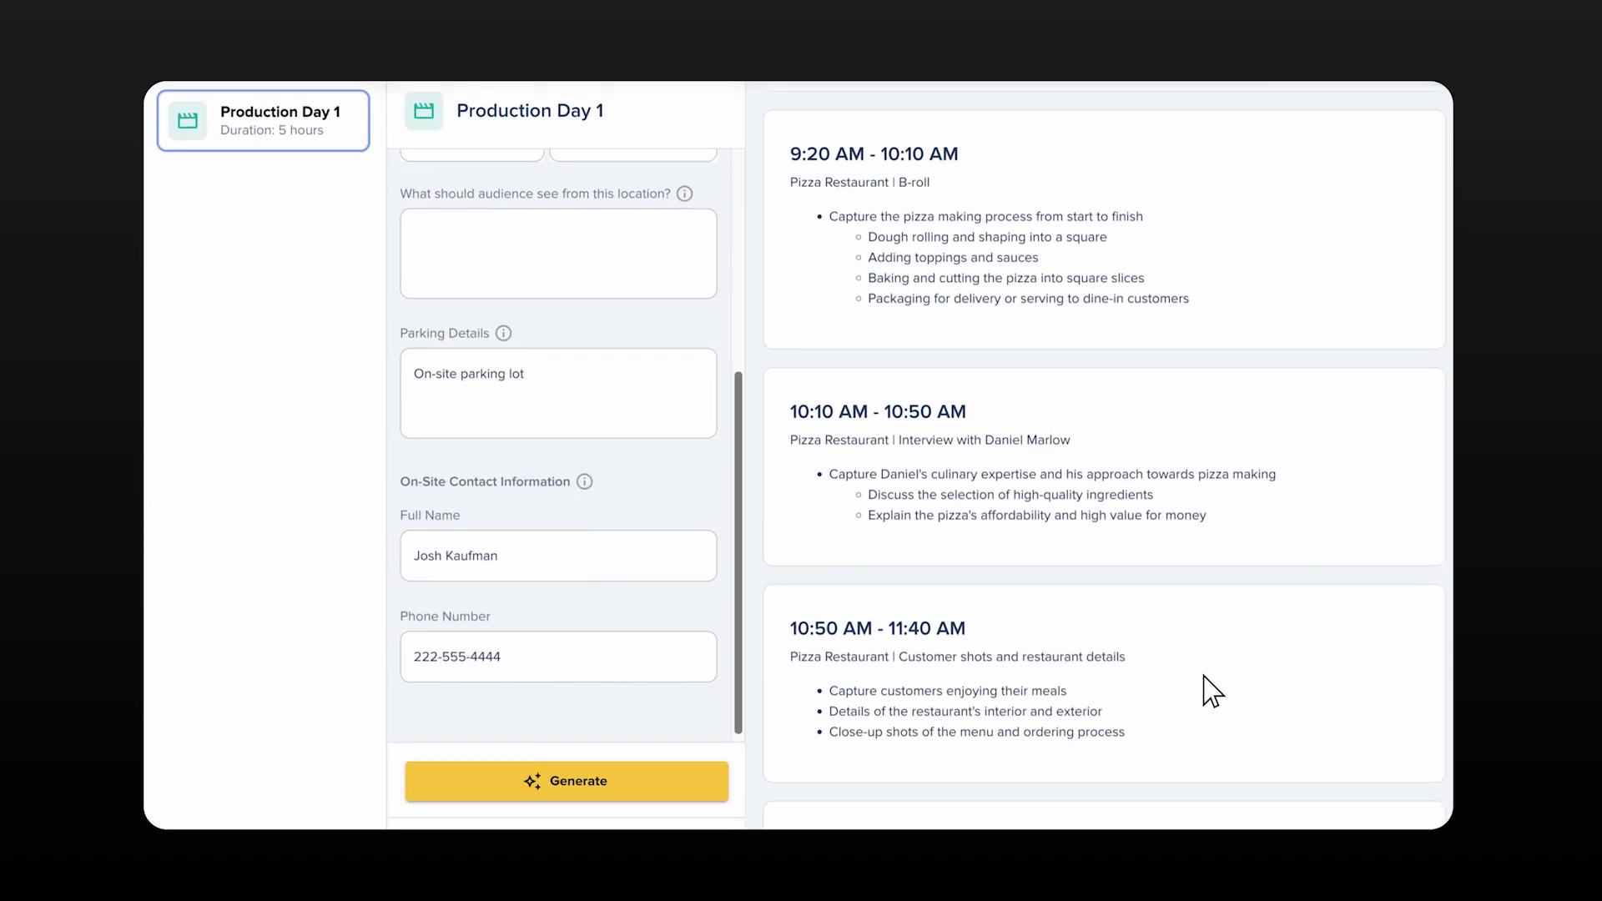